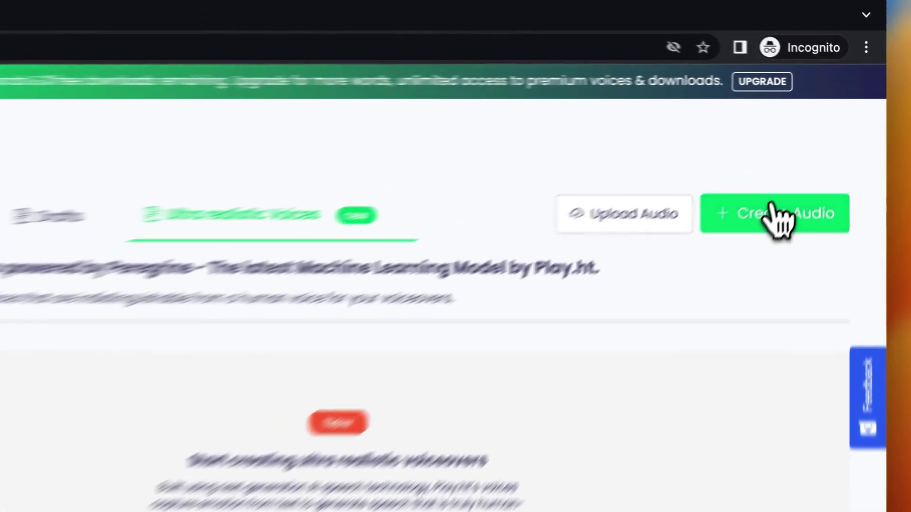
- Start a new audio file with Create Audio on the Files page
click(816, 162)
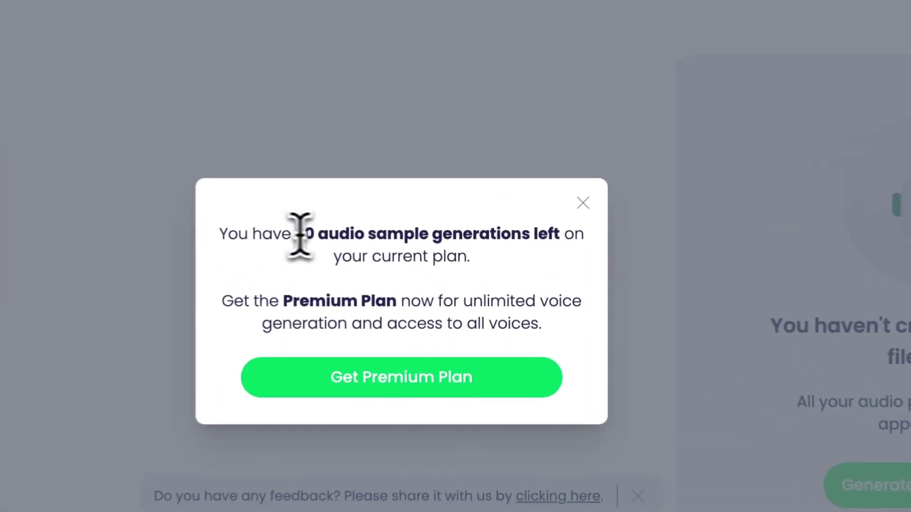
- Read the remaining sample generations and Premium Plan offer, then close the notice
drag(399, 243, 541, 246)
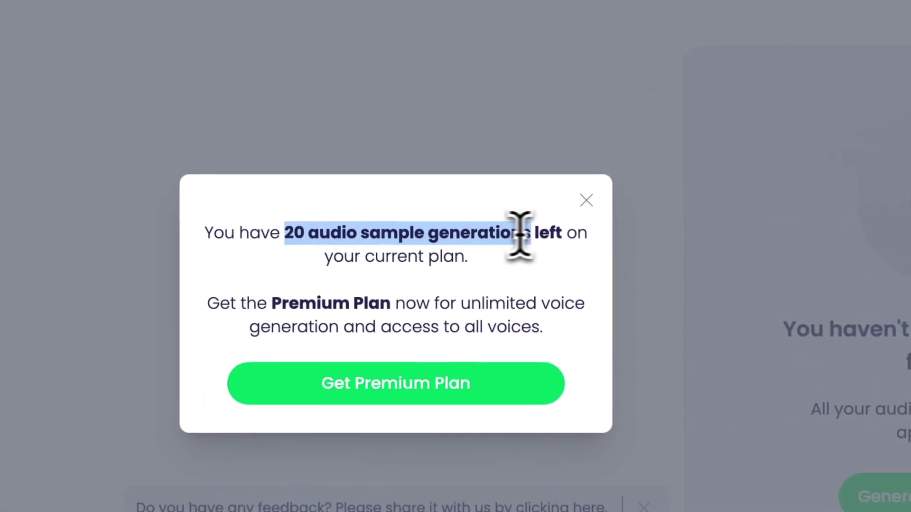
click(380, 254)
double_click(384, 257)
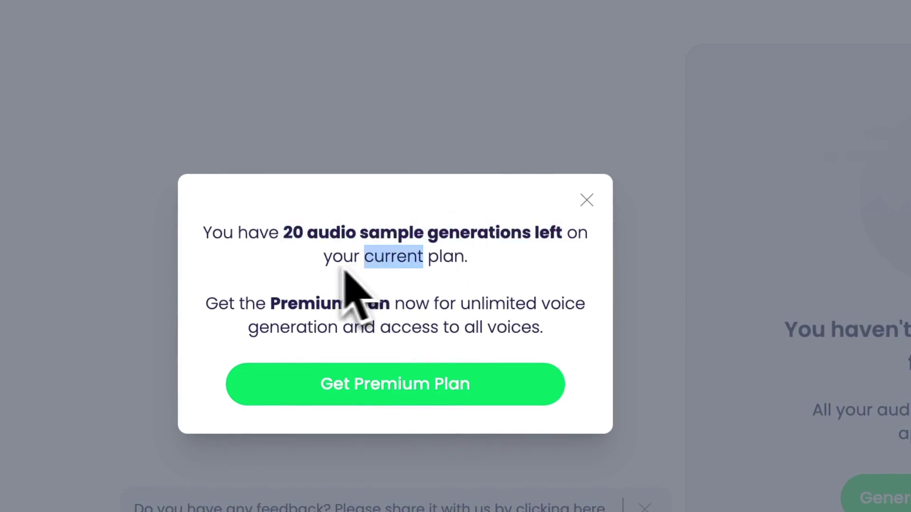
drag(273, 302, 335, 316)
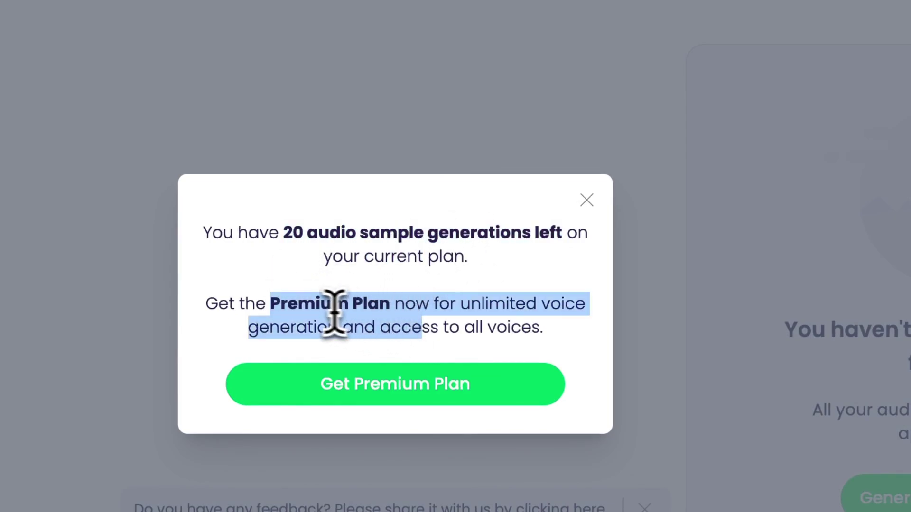
click(318, 313)
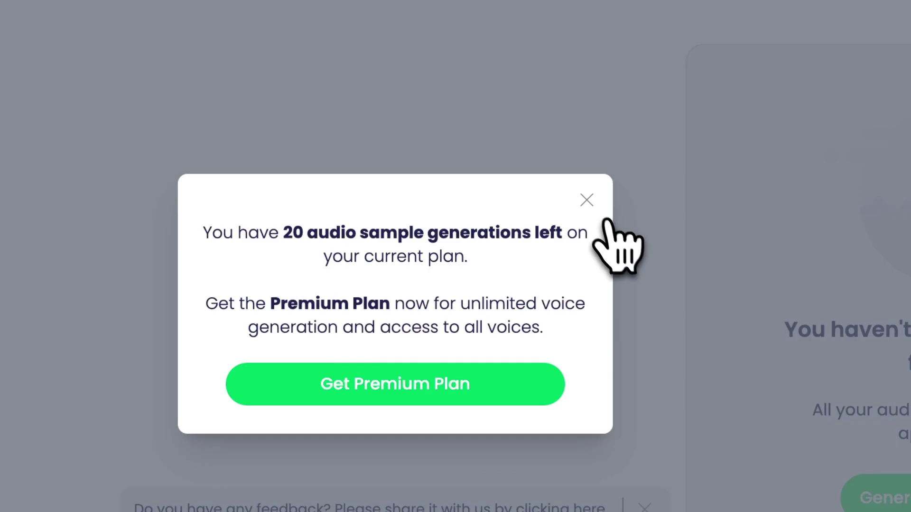
click(586, 201)
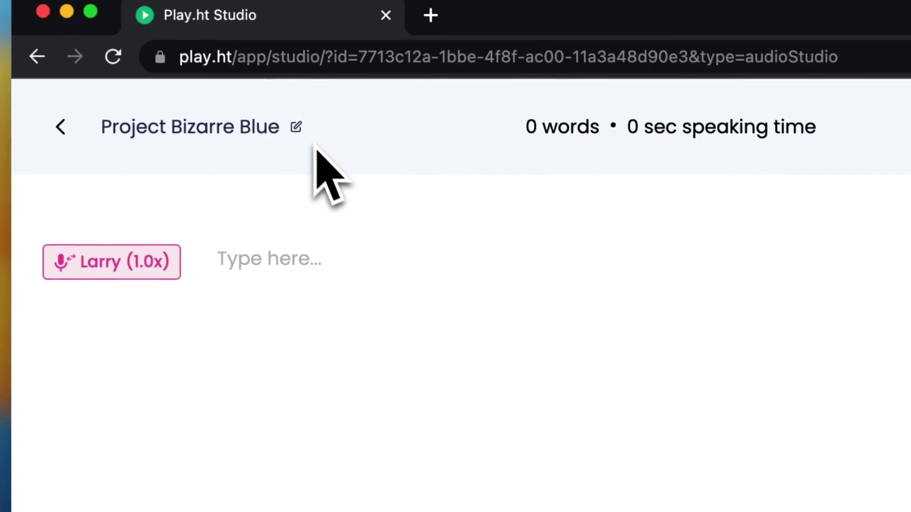
- Change the title 'Project Bizarre Blue' to 'Test Project HTV' and confirm it
click(296, 127)
triple_click(253, 128)
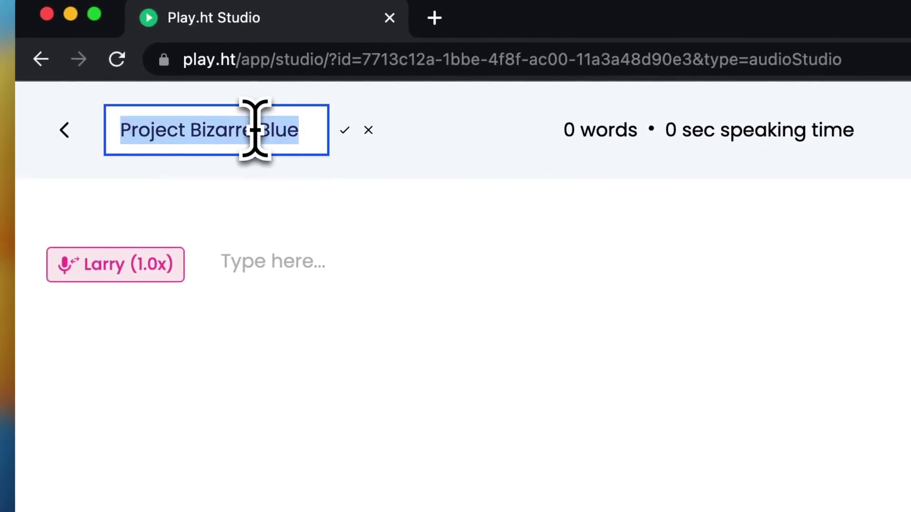
text(Test P)
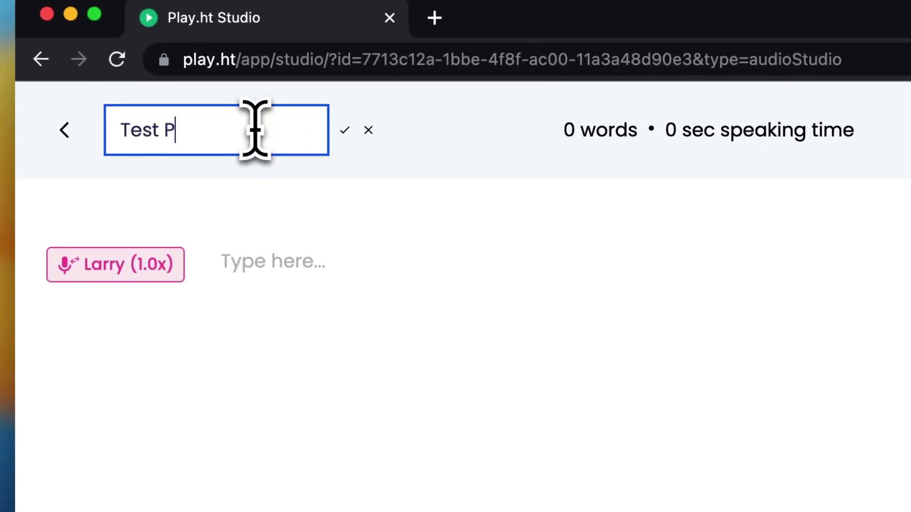
text(ro)
text(ject )
text(H)
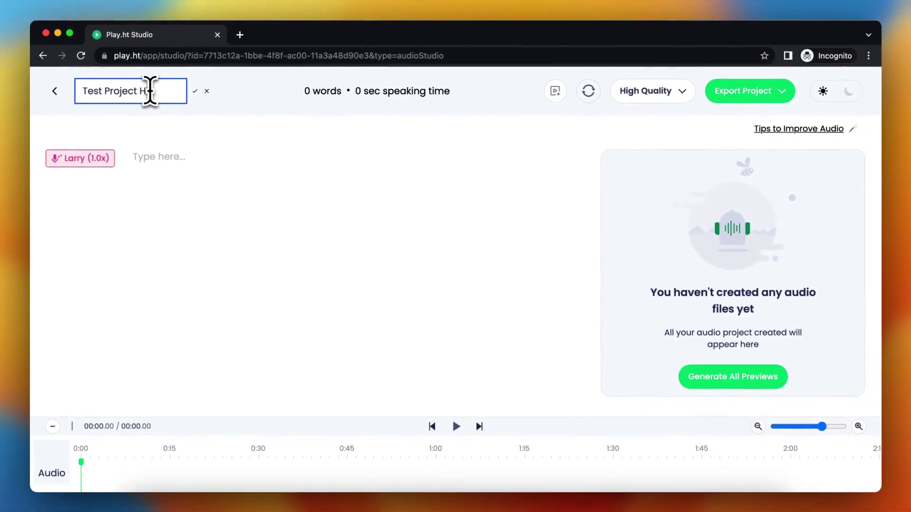
text(&M)
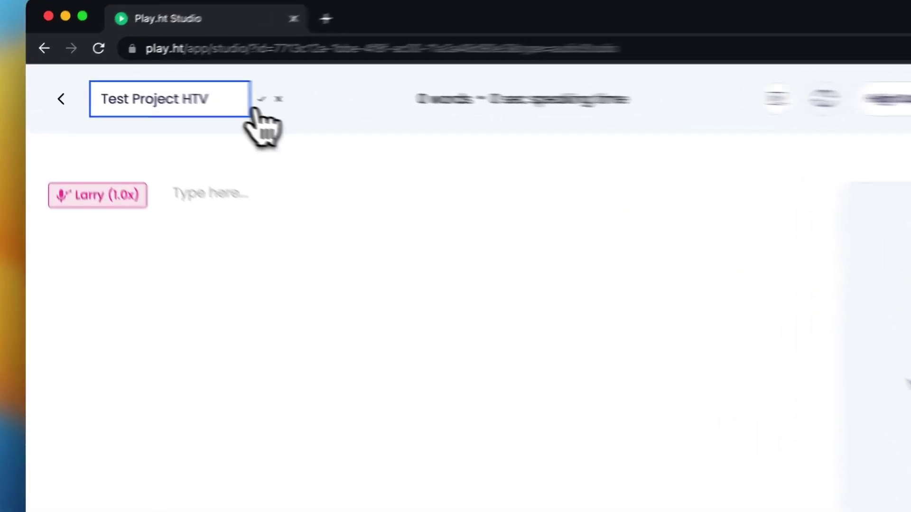
click(194, 92)
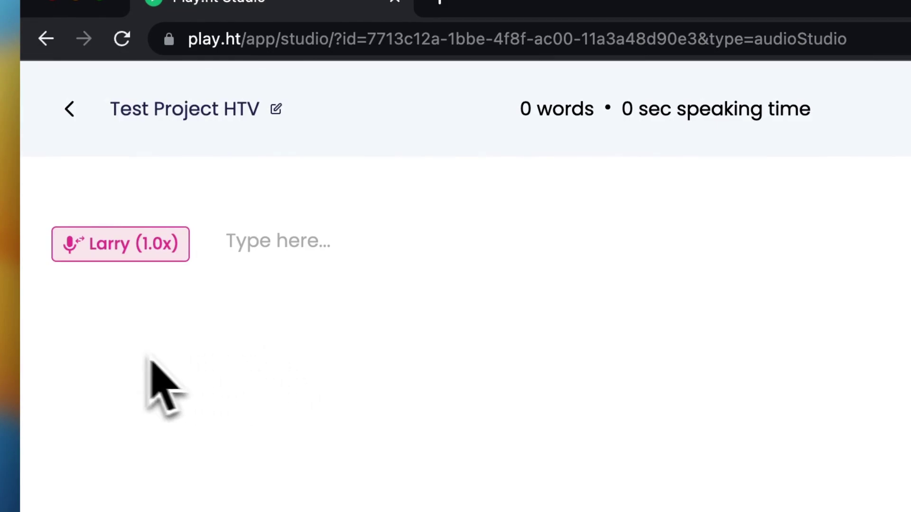
- Browse the voice list's accent, age, gender, tempo, loudness and texture filters
click(113, 244)
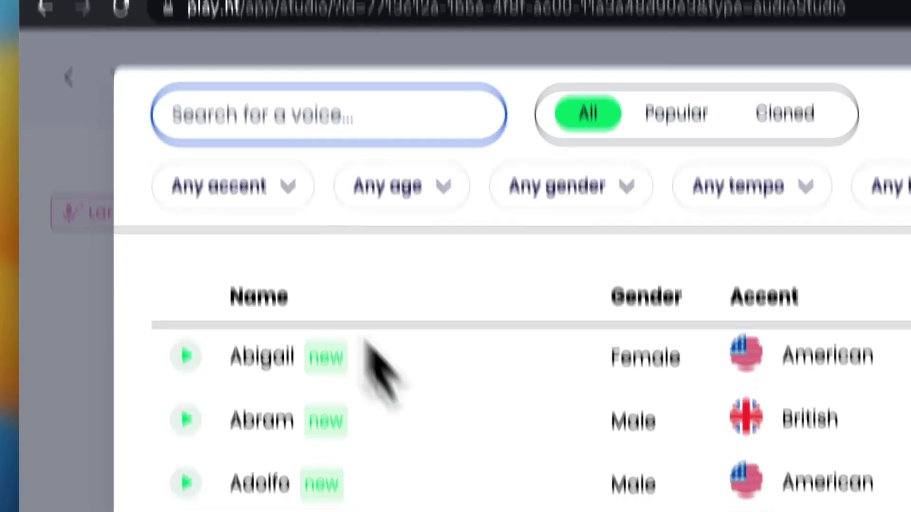
scroll(452, 315, down, 3)
scroll(452, 305, down, 4)
scroll(453, 291, down, 5)
scroll(341, 305, down, 2)
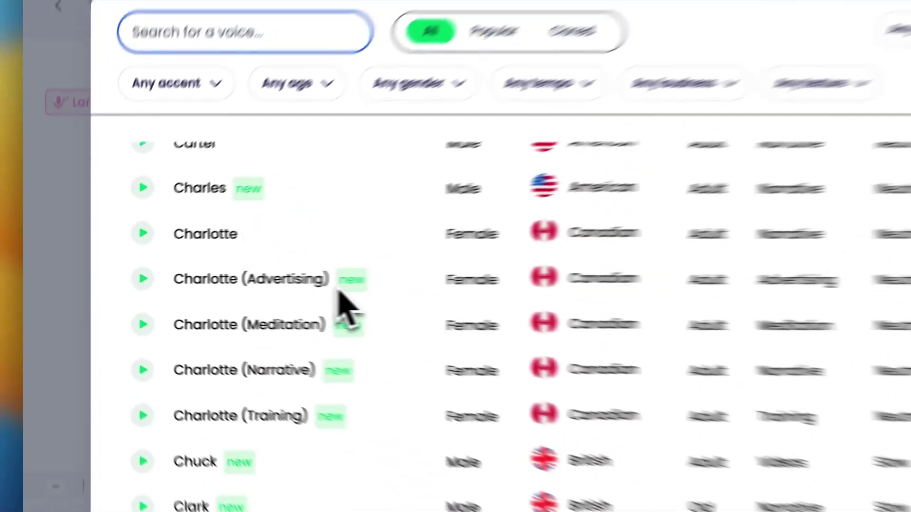
scroll(261, 302, down, 5)
scroll(252, 301, down, 5)
scroll(250, 292, down, 5)
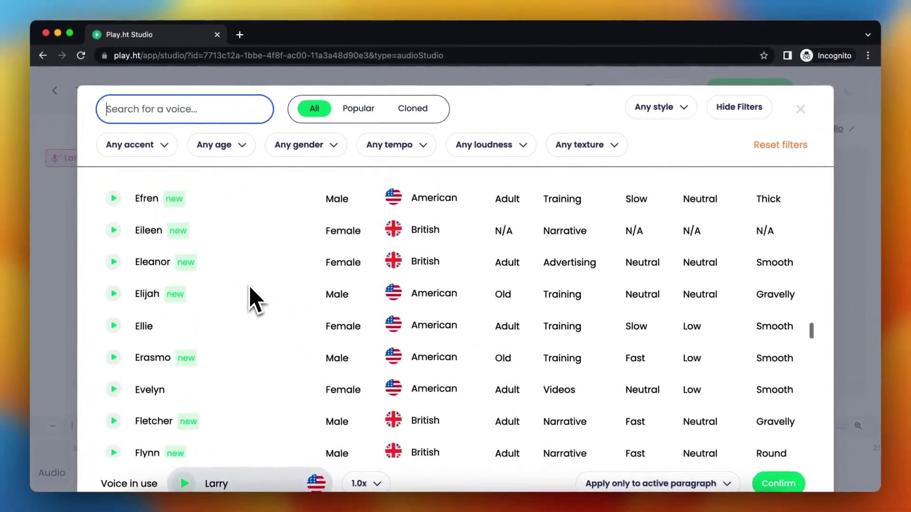
scroll(254, 298, down, 5)
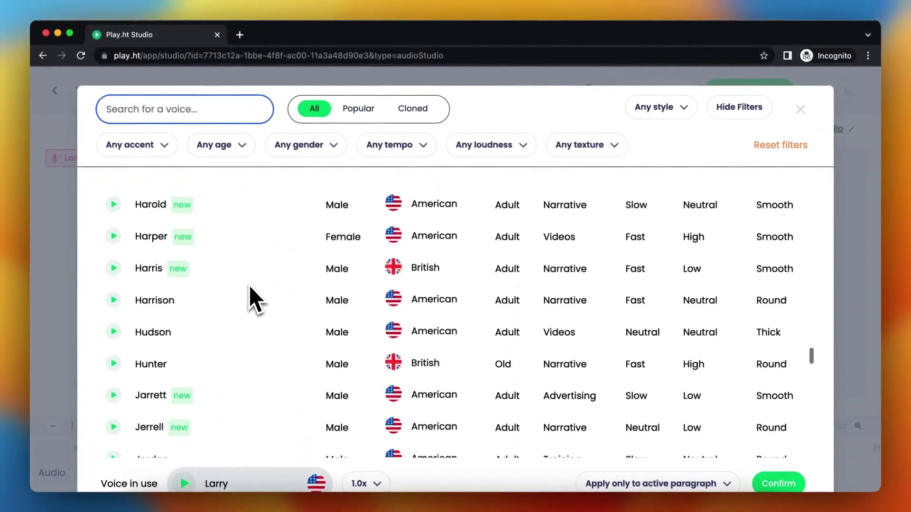
scroll(253, 297, down, 5)
scroll(254, 297, down, 5)
scroll(254, 298, down, 5)
scroll(253, 298, down, 5)
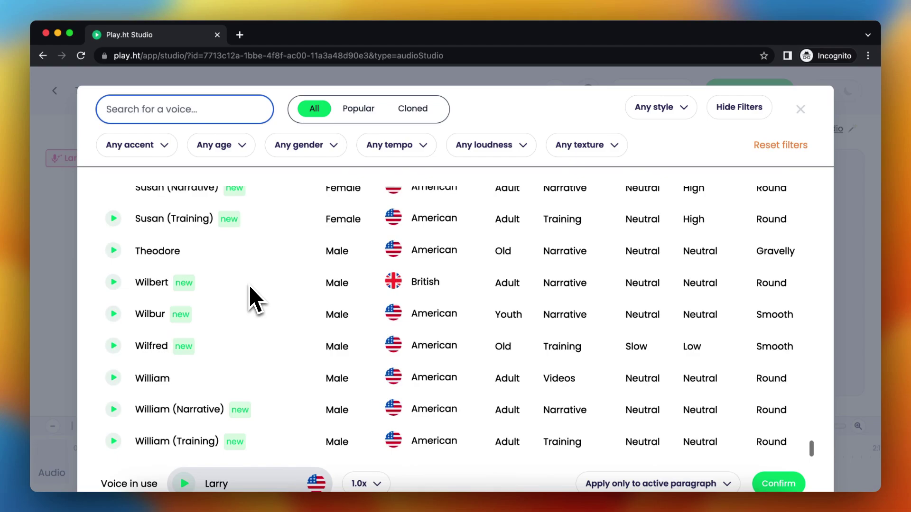
click(146, 147)
click(217, 146)
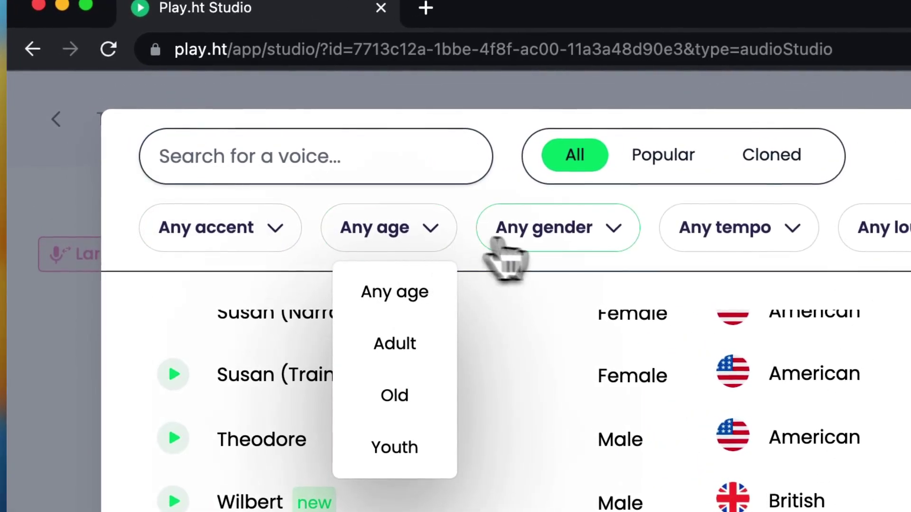
click(306, 146)
click(362, 214)
click(488, 270)
click(677, 259)
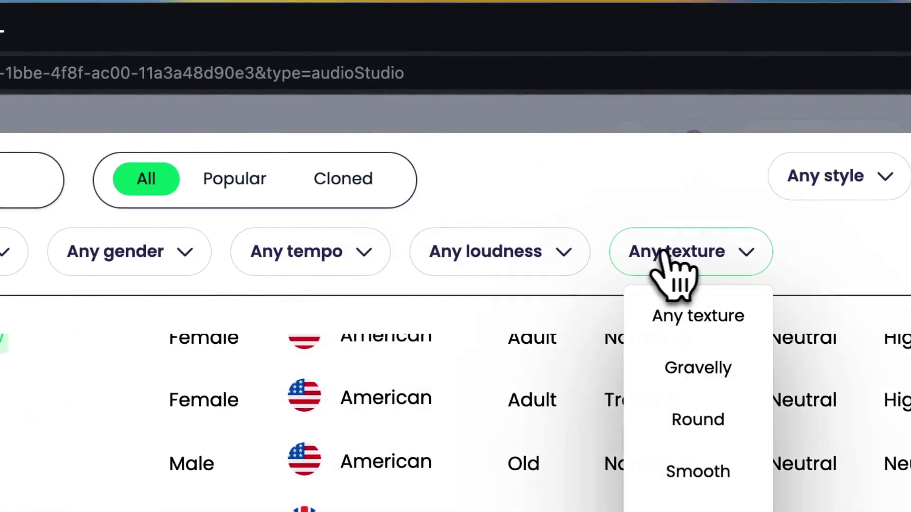
click(555, 274)
click(647, 263)
click(541, 249)
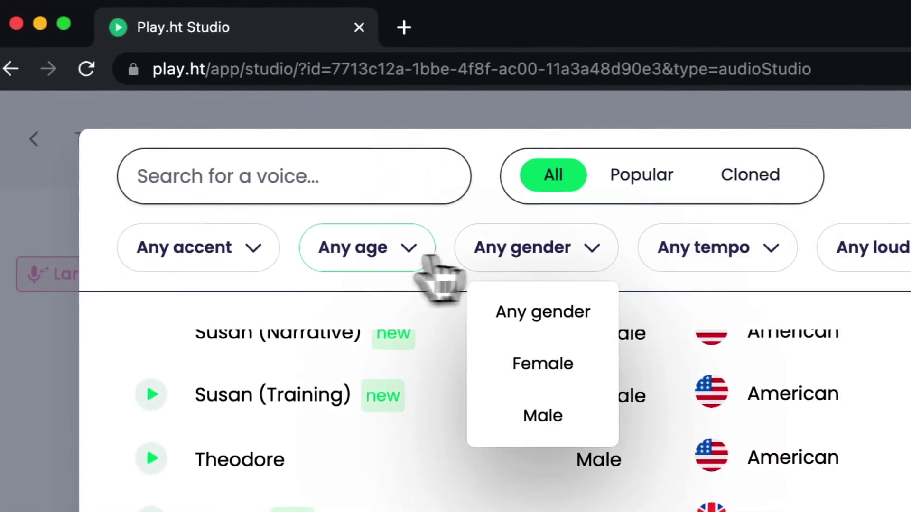
click(384, 221)
click(265, 226)
scroll(433, 258, up, 3)
- Search 'larry', pick Larry (Narrative) and confirm it for the paragraph
click(376, 93)
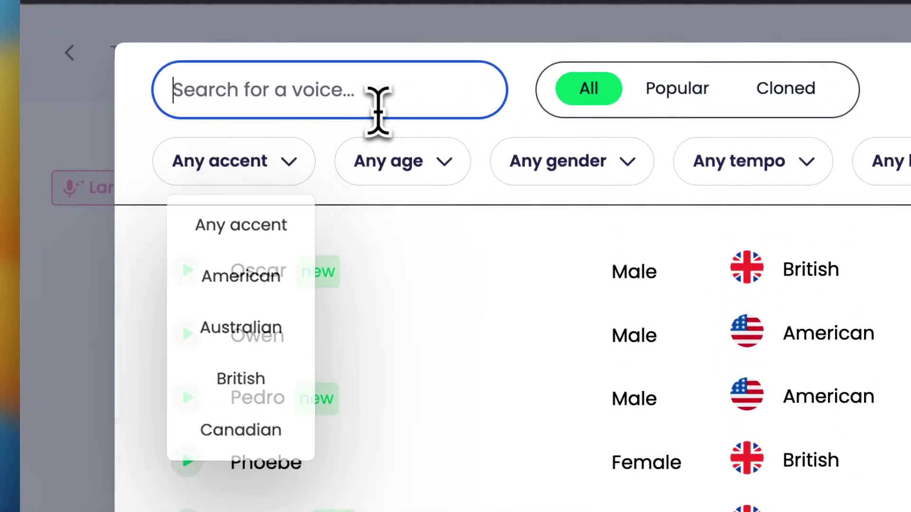
text(larry)
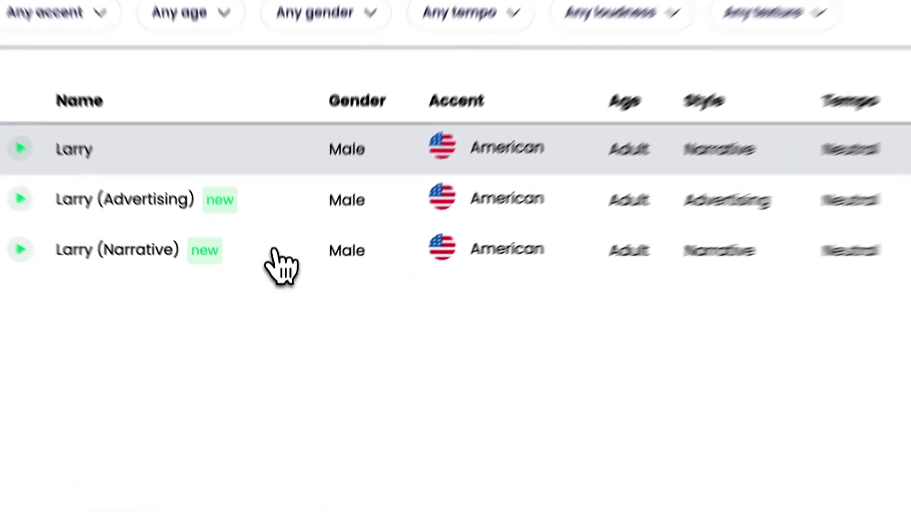
click(277, 302)
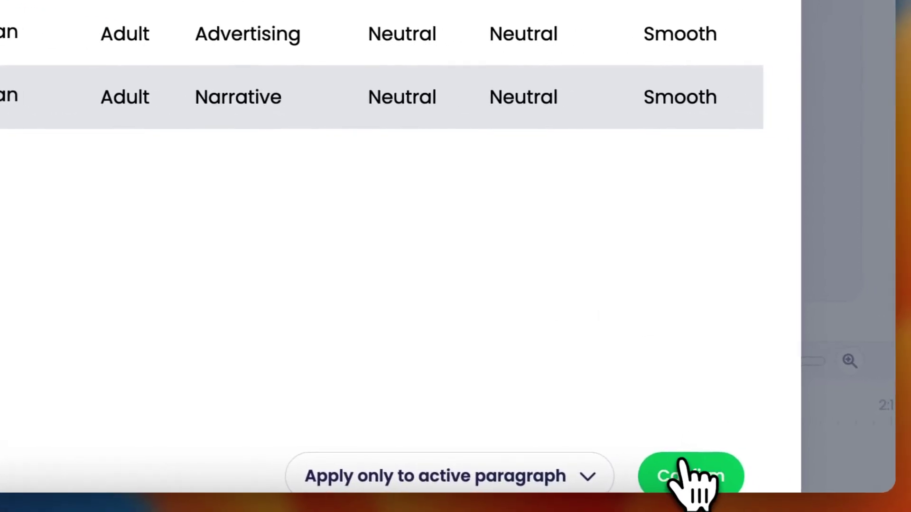
click(681, 466)
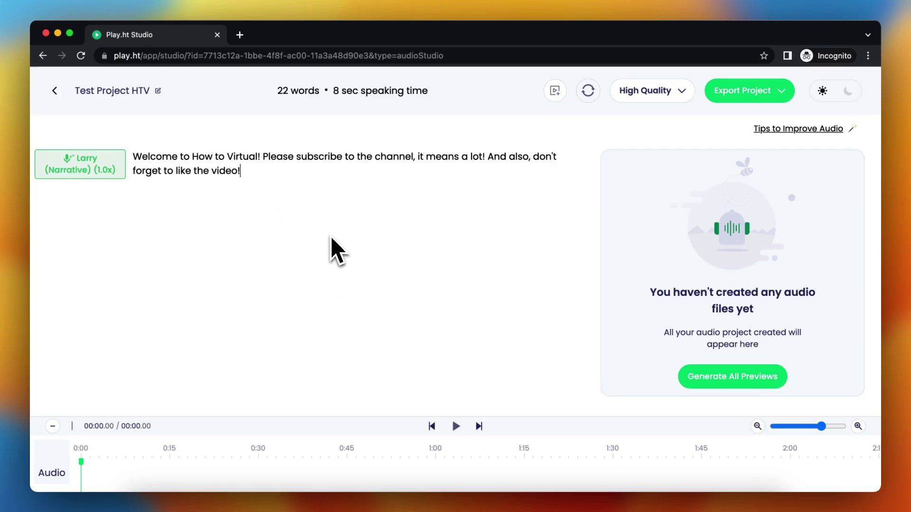
click(334, 249)
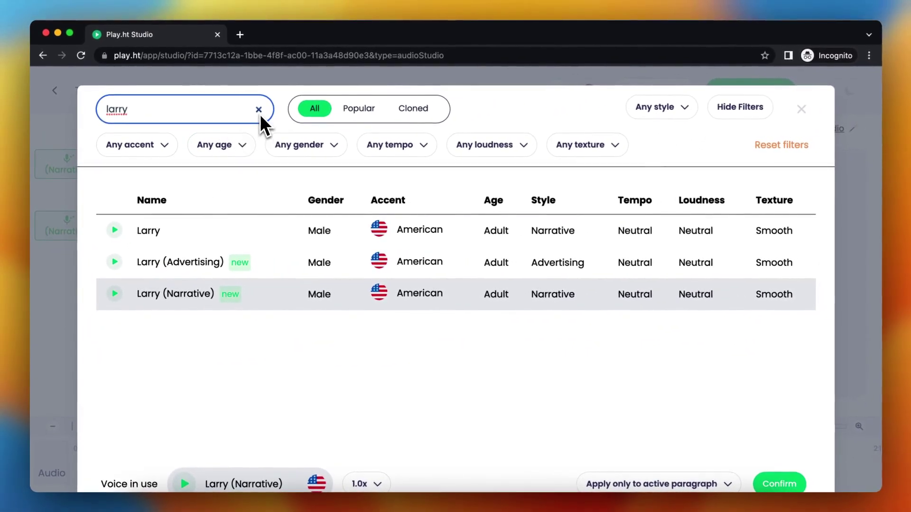
click(260, 112)
scroll(237, 219, down, 3)
scroll(238, 219, down, 5)
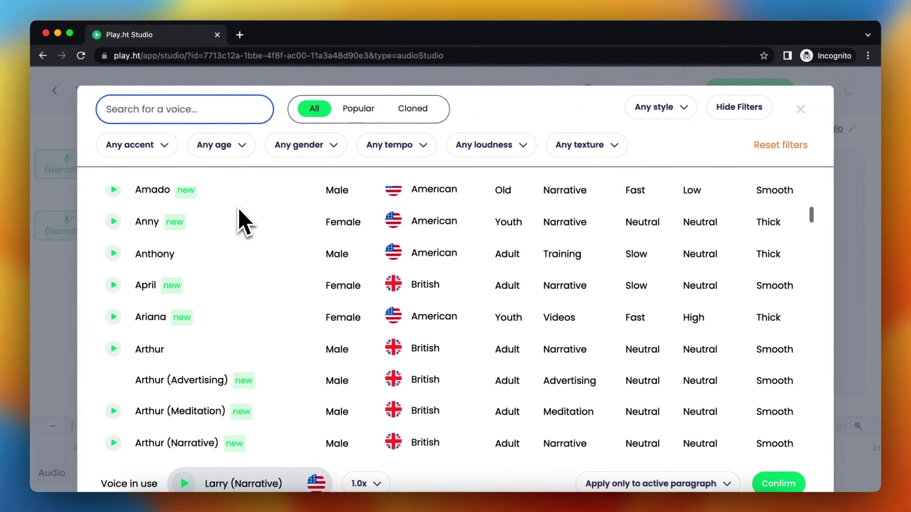
scroll(239, 211, down, 2)
scroll(244, 222, down, 10)
scroll(244, 222, down, 10)
scroll(263, 239, down, 5)
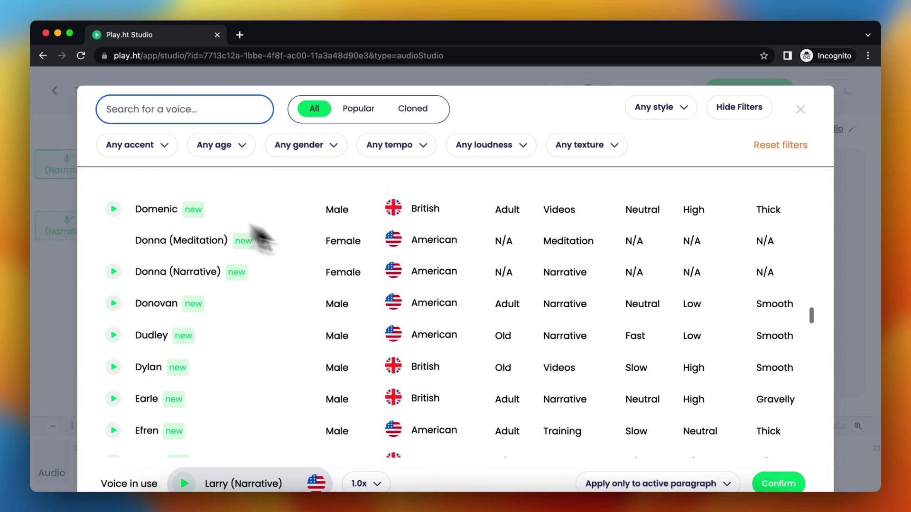
click(800, 109)
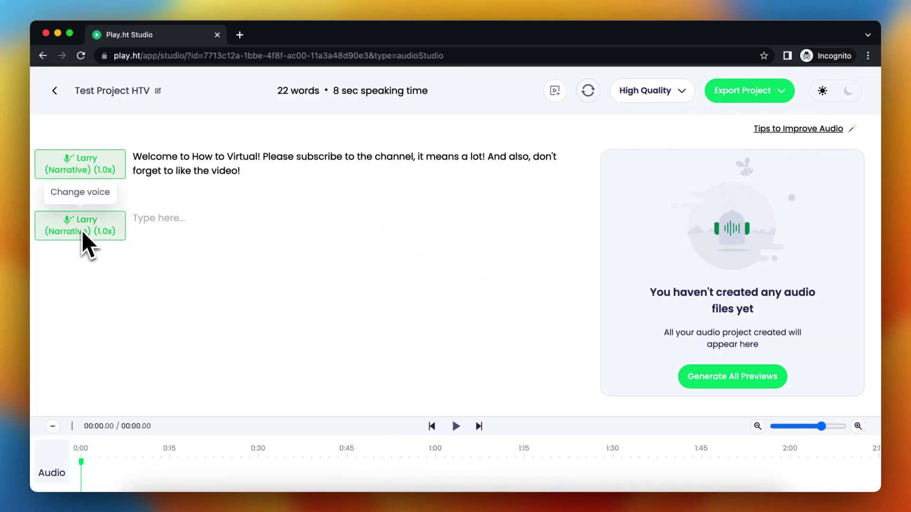
key(BackSpace)
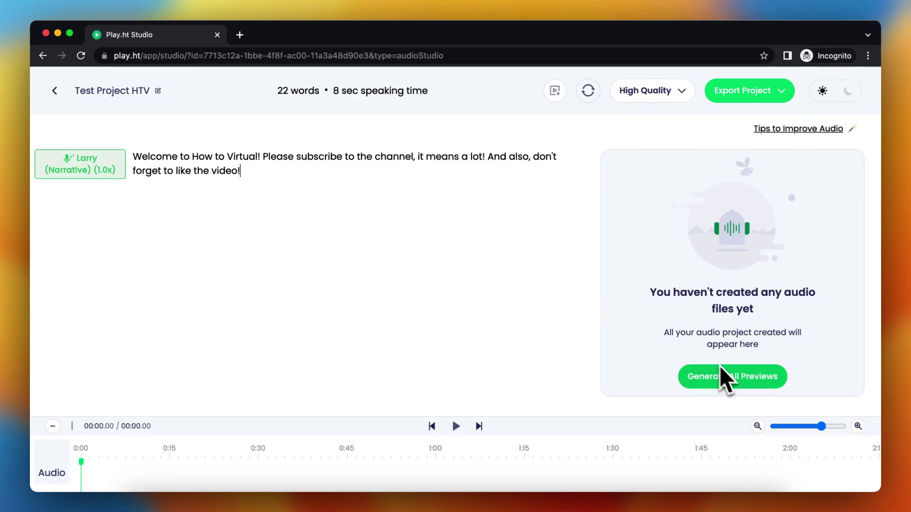
- Generate all script previews and acknowledge the connection error to retry
click(737, 380)
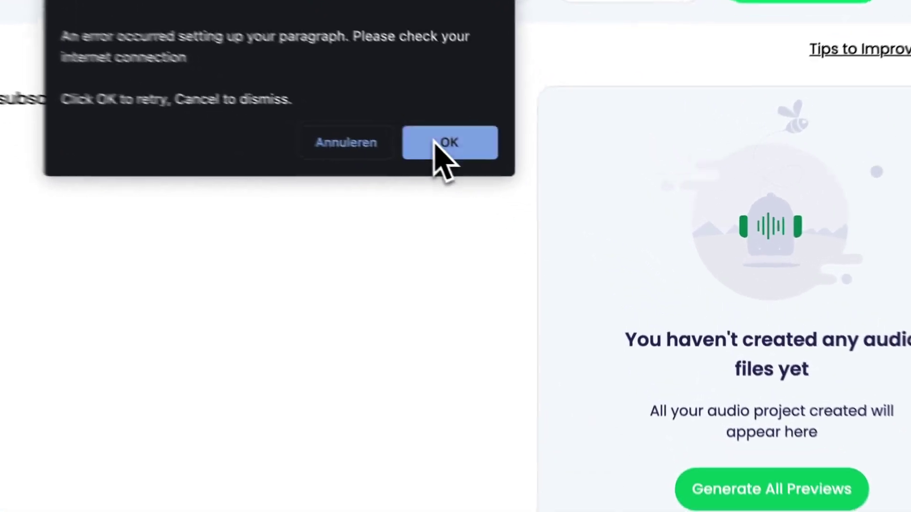
click(548, 181)
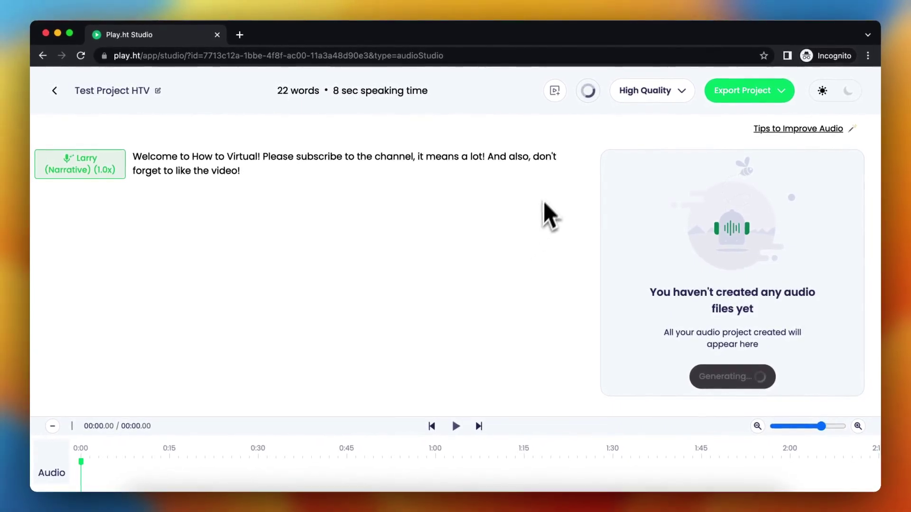
- Settle the studio on dark mode and check High Quality options without changing them
click(832, 91)
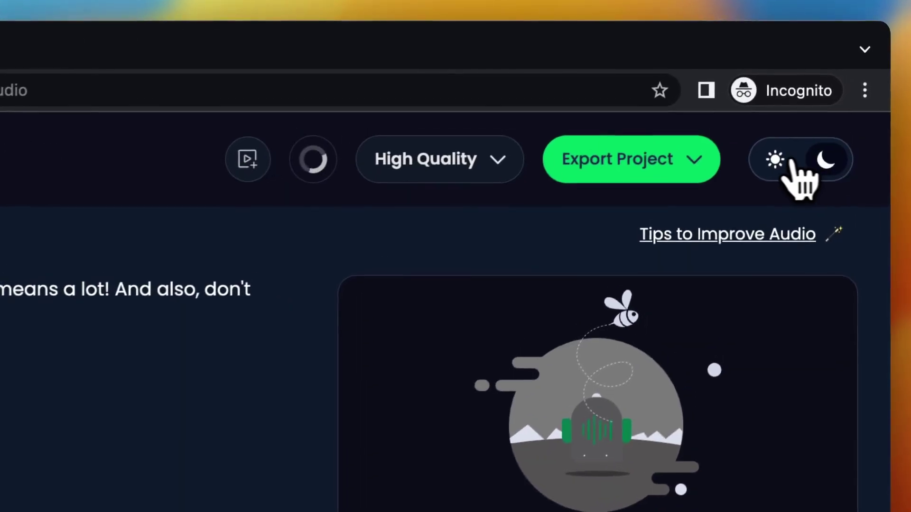
click(832, 90)
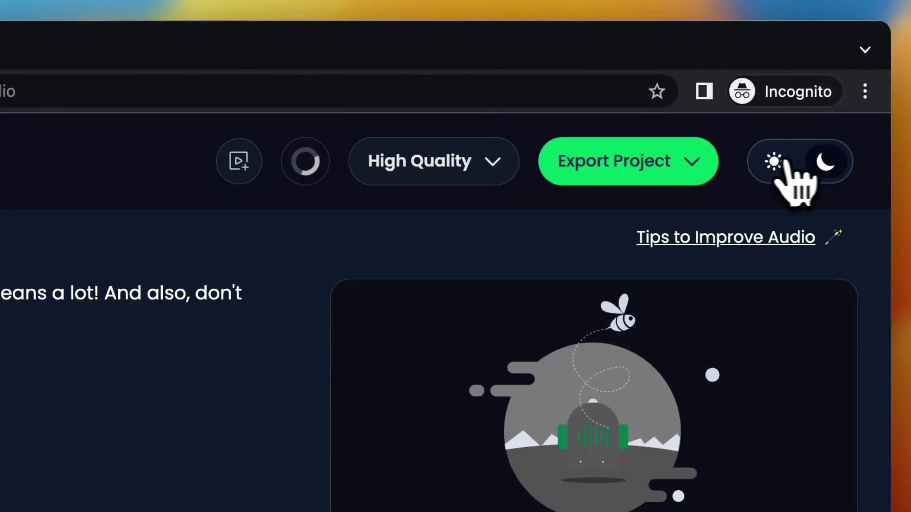
click(786, 165)
click(818, 171)
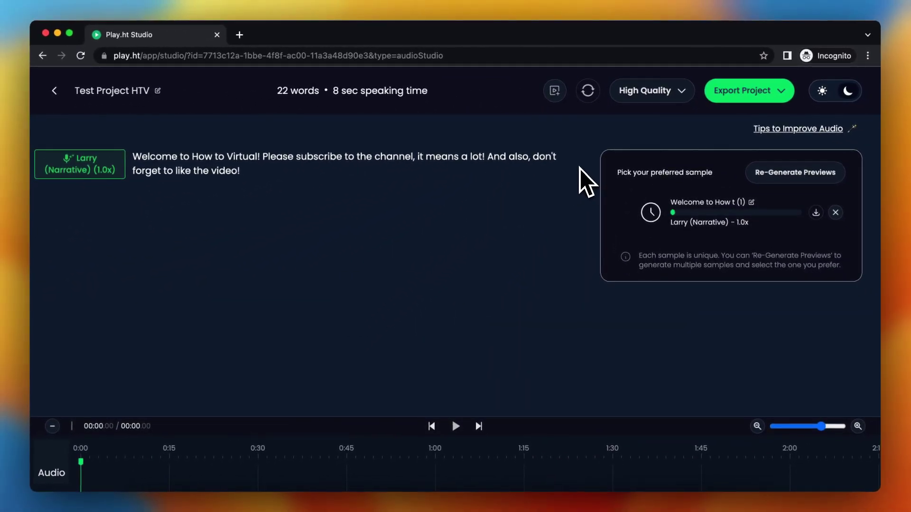
click(677, 98)
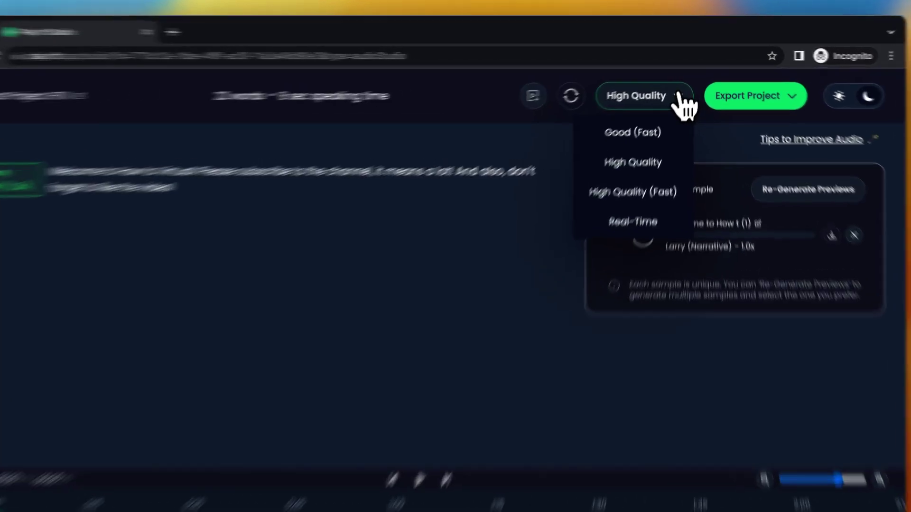
click(686, 98)
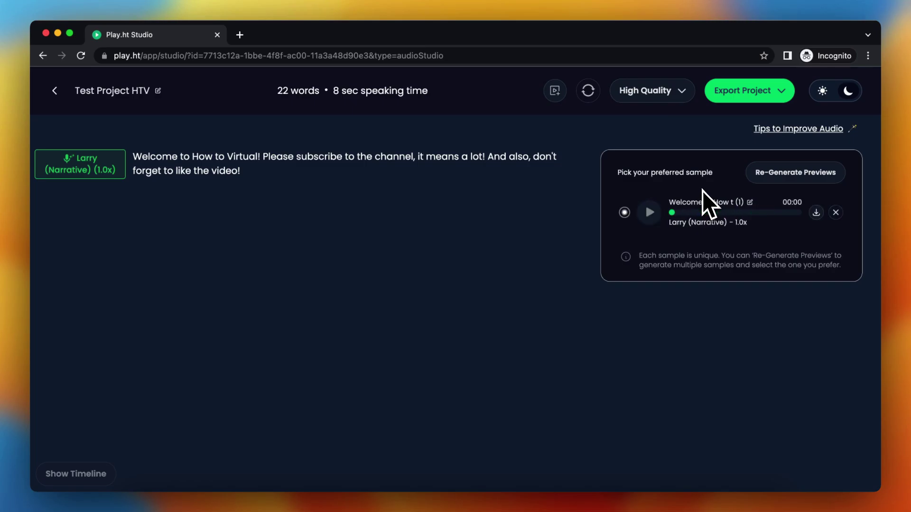
- Play the 9-second Larry (Narrative) preview sample
click(648, 211)
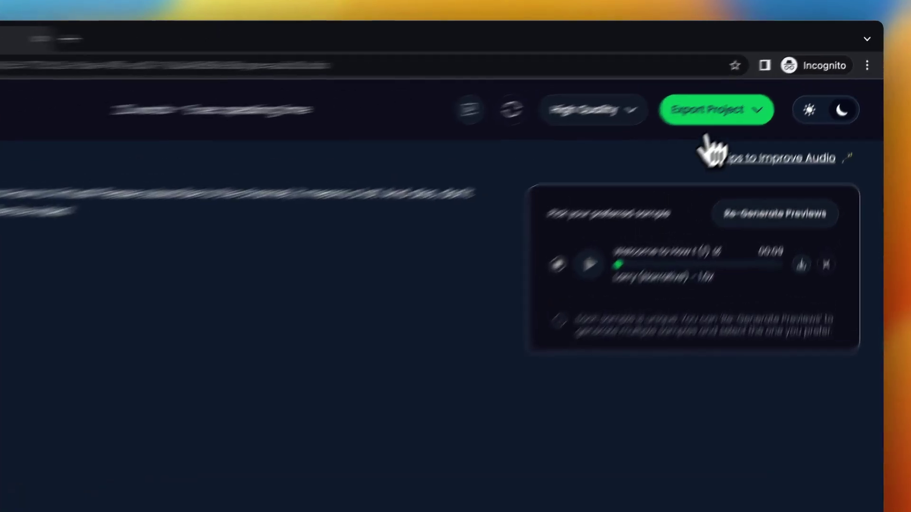
- Bring up the Export Project options for the voiceover
click(740, 97)
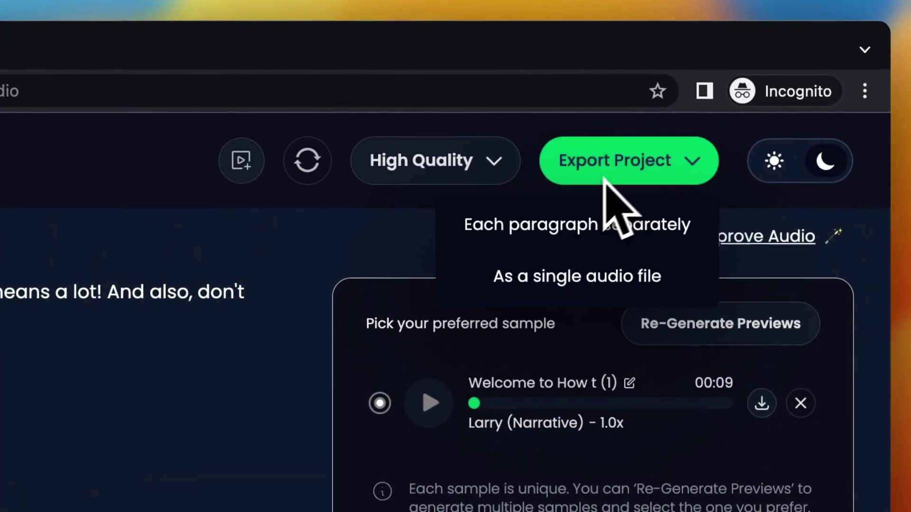